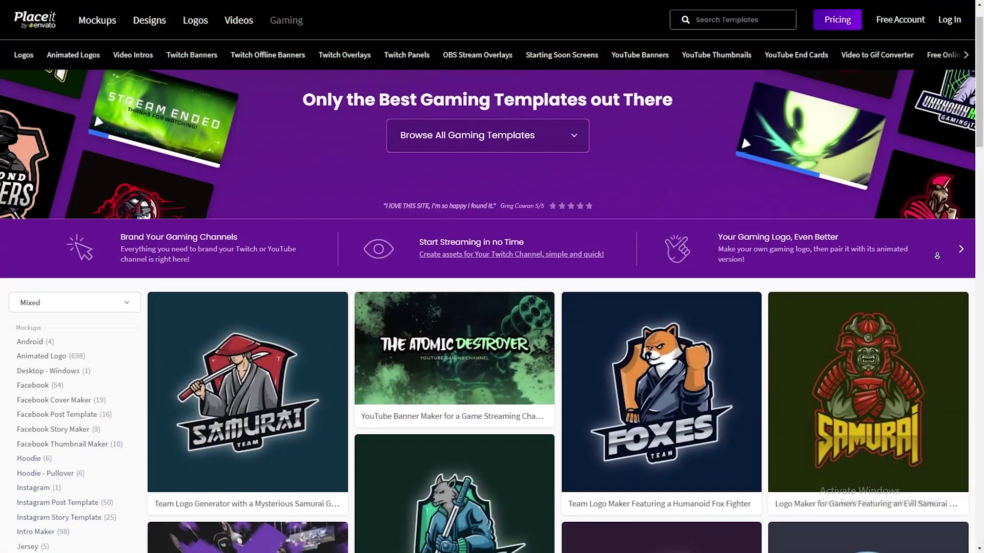
Scroll the Placeit templates and open the road webcam overlay template for editing.
scroll(937, 256, "down", 3)
scroll(937, 256, "down", 3)
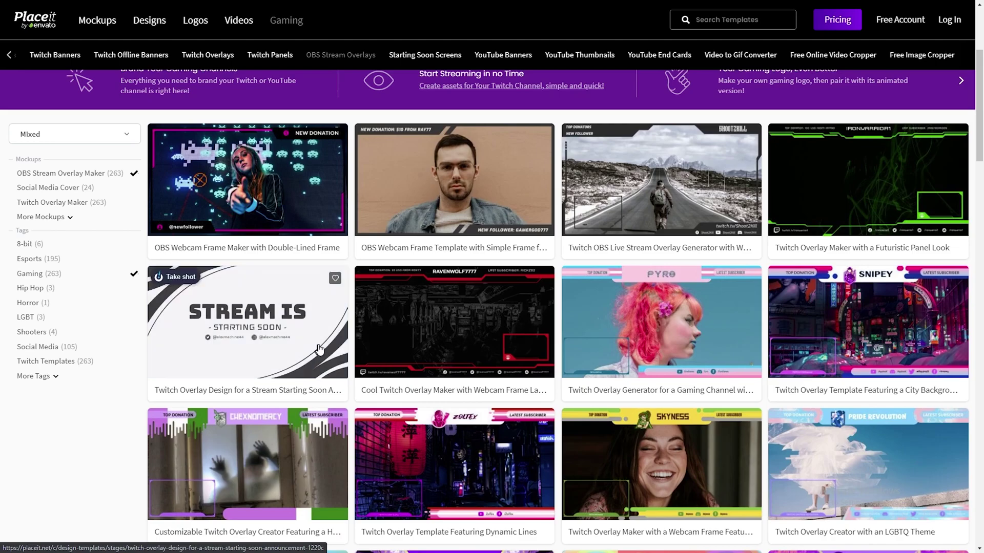
scroll(521, 330, "down", 4)
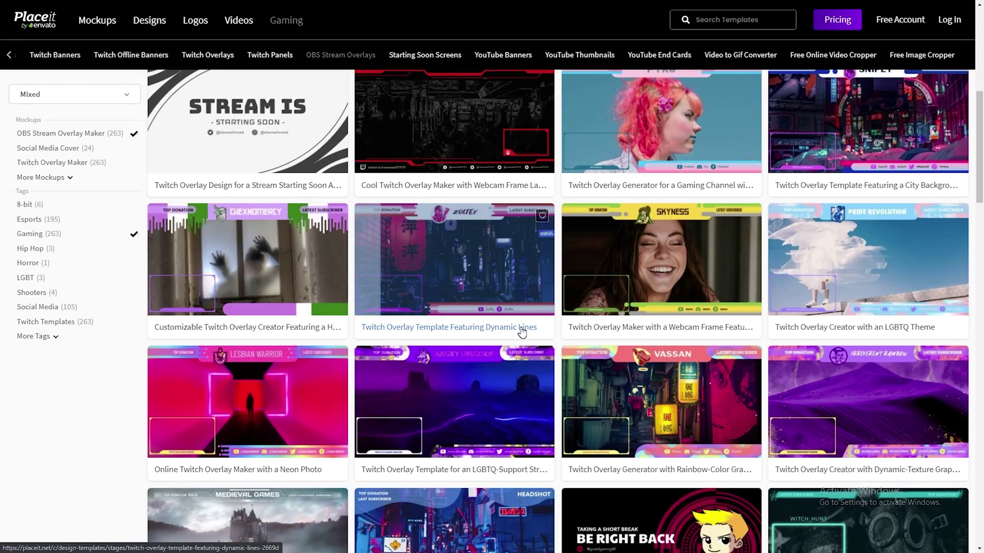
scroll(521, 332, "down", 4)
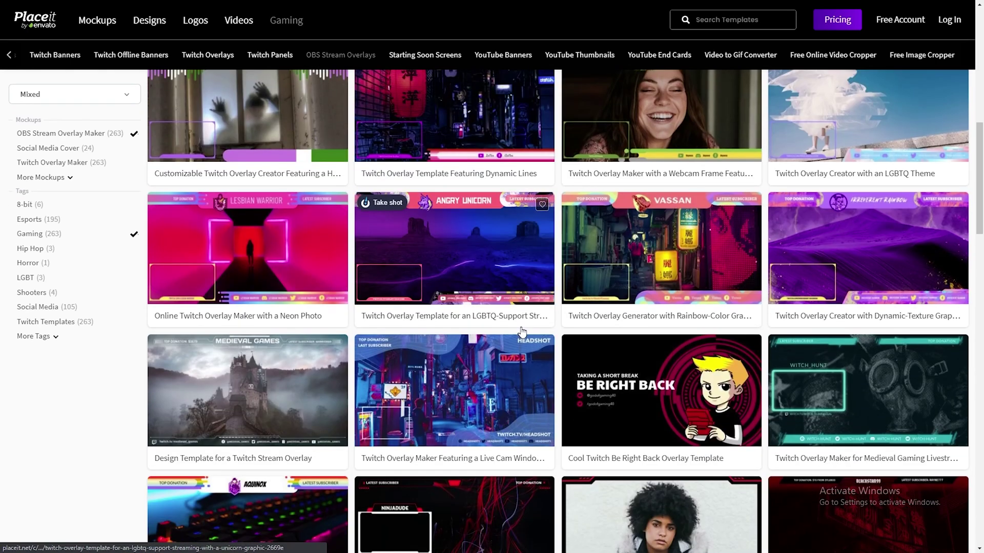
scroll(521, 328, "down", 3)
left_click(522, 327)
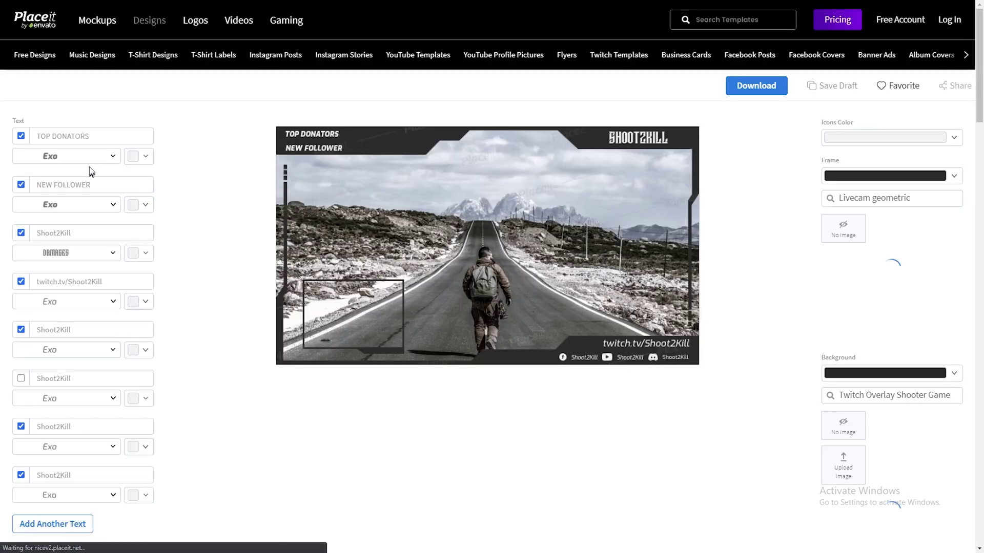
Make the overlay frame red with the diagonal-stripe style and set the background to No Image.
left_click(114, 158)
mouse_move(191, 215)
left_mouse_down()
mouse_move(189, 402)
mouse_move(190, 214)
left_mouse_up()
left_click(200, 222)
left_click(953, 176)
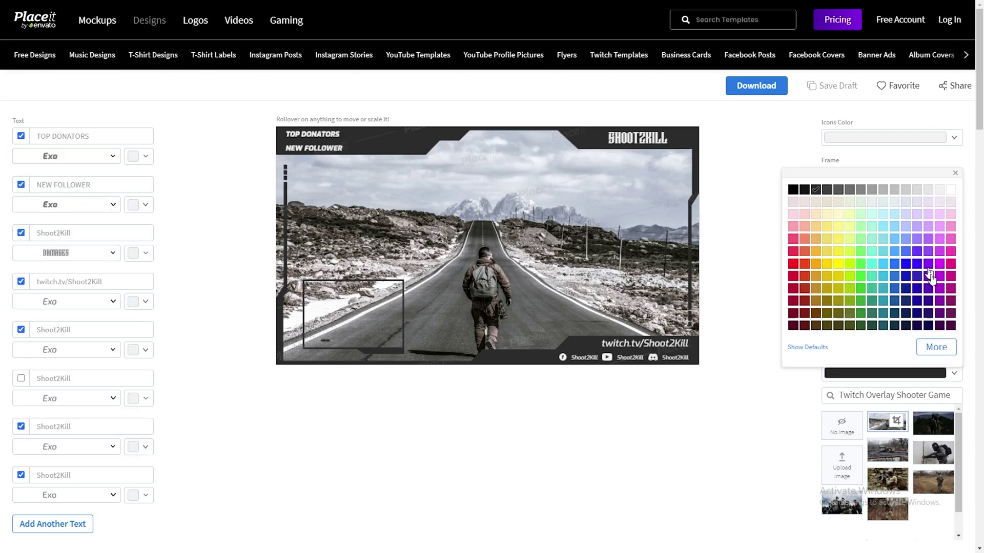
left_click(794, 265)
left_click(929, 229)
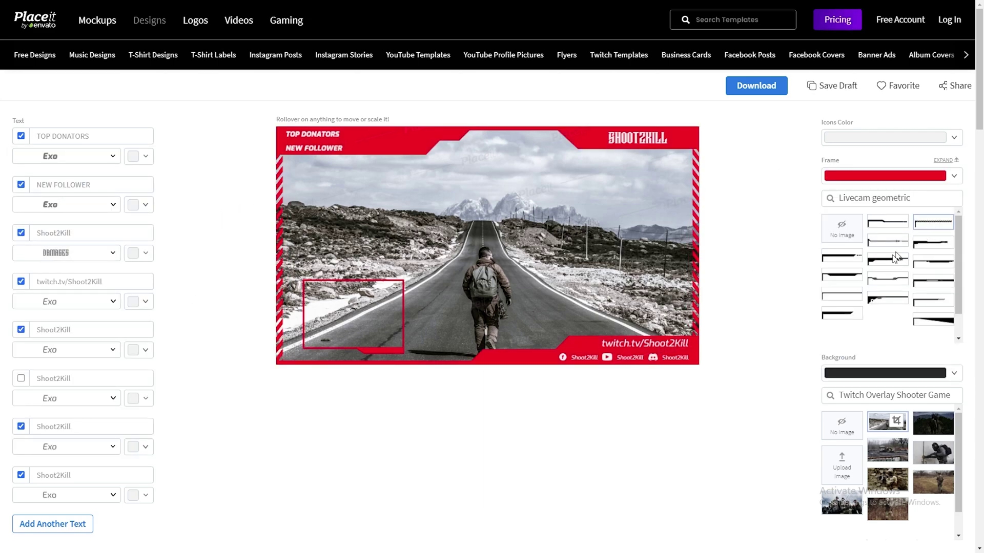
left_click(953, 380)
left_click(767, 407)
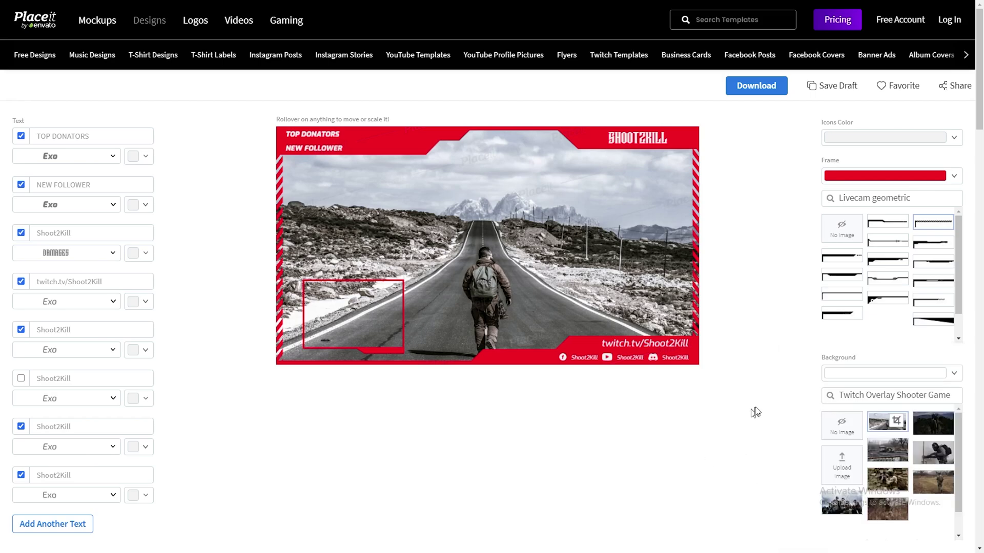
Move the livecam box up near the top-left, leaving the icon colours unchanged.
scroll(758, 369, "down", 2)
left_click_drag(397, 224, 388, 153)
scroll(614, 305, "up", 1)
scroll(525, 288, "down", 2)
scroll(798, 218, "up", 2)
left_click(957, 89)
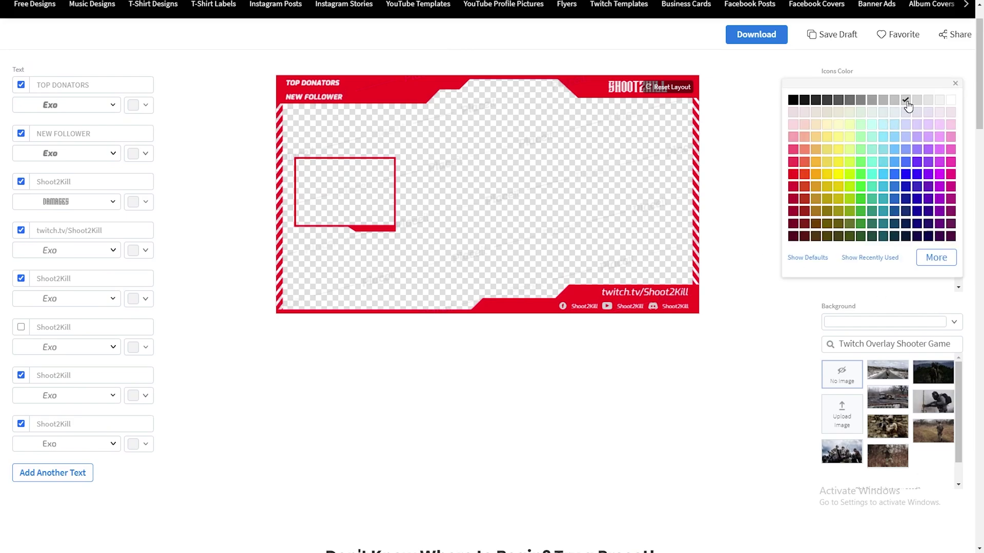
left_click(751, 255)
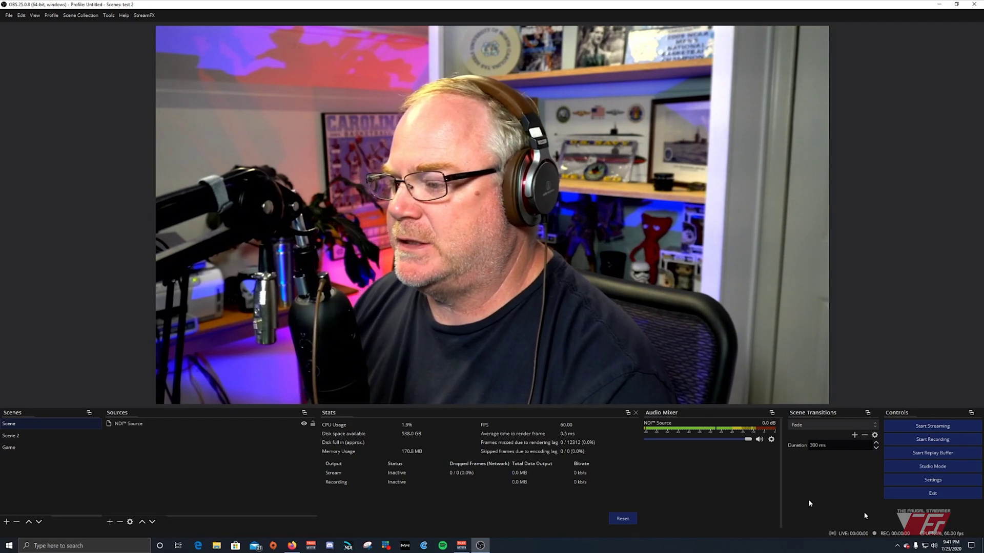
Review the Scene 2 alerts browser source properties, keeping its settings unchanged.
left_click(269, 430)
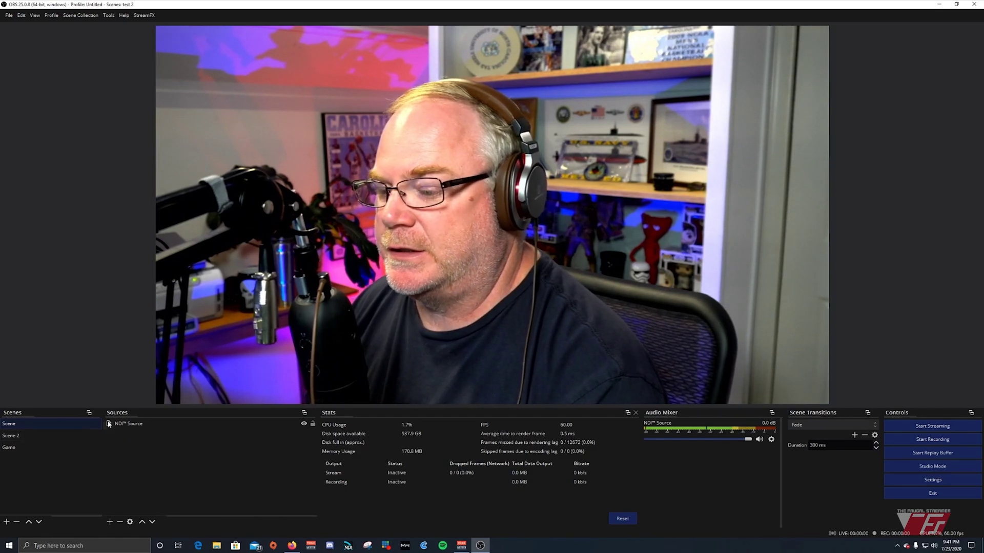
left_click(137, 424)
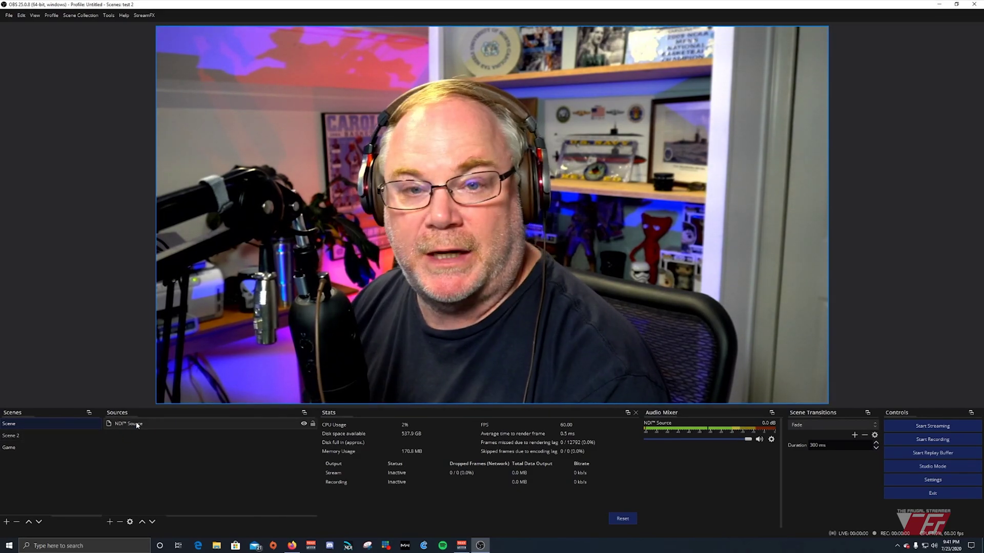
left_click(86, 436)
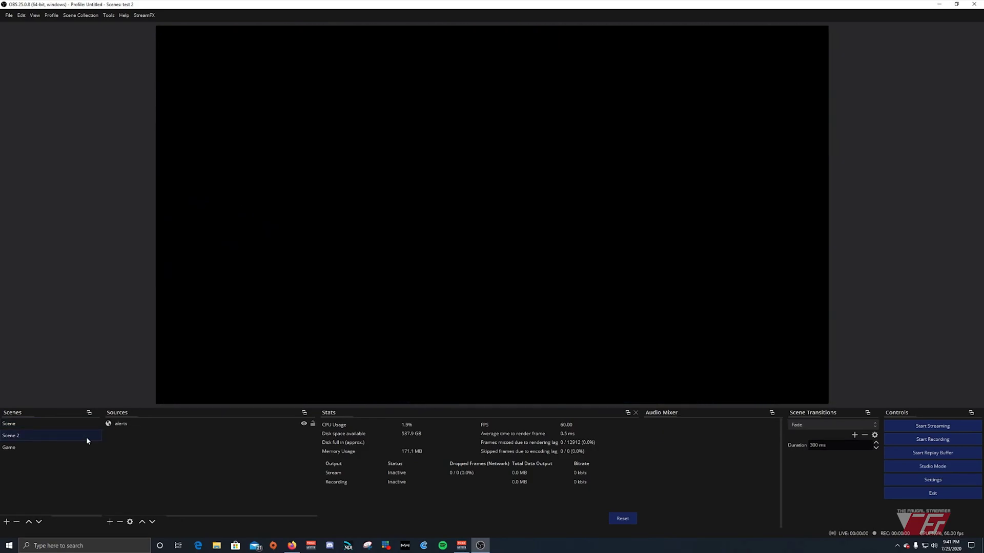
left_click(64, 426)
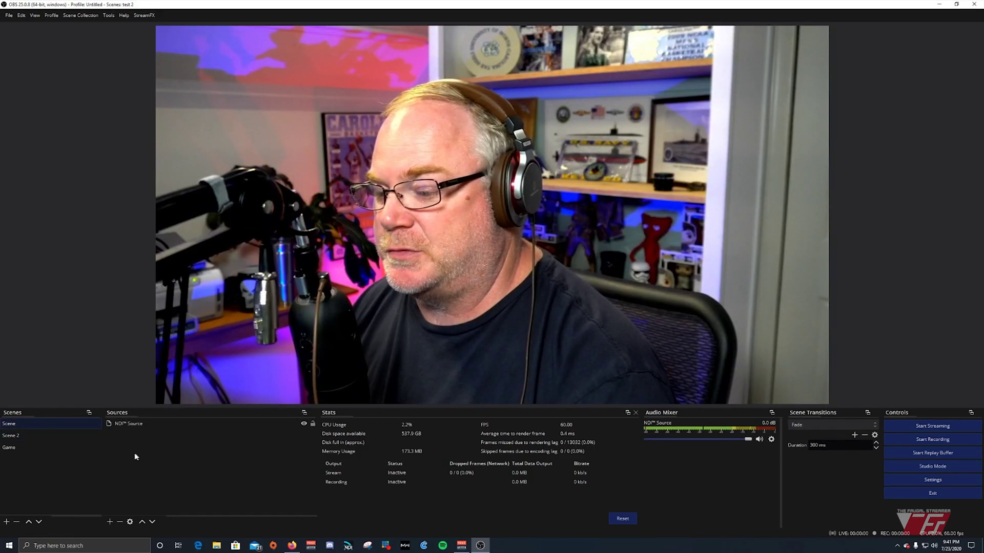
left_click(43, 434)
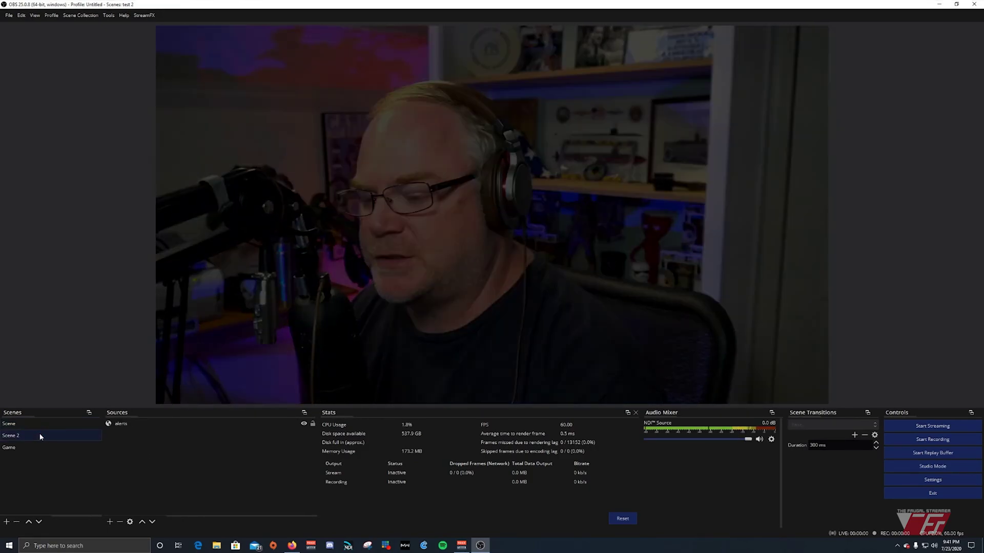
double_click(132, 425)
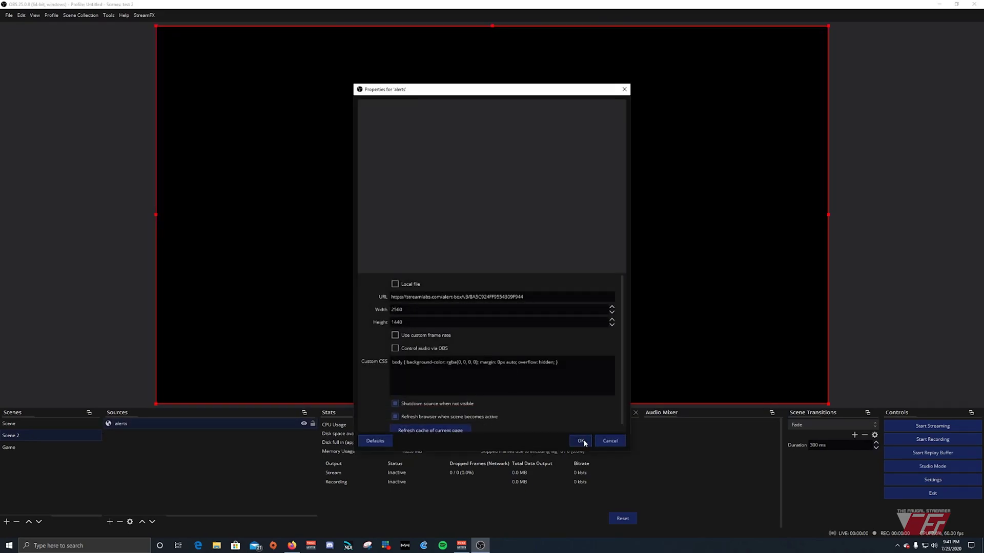
left_click(582, 441)
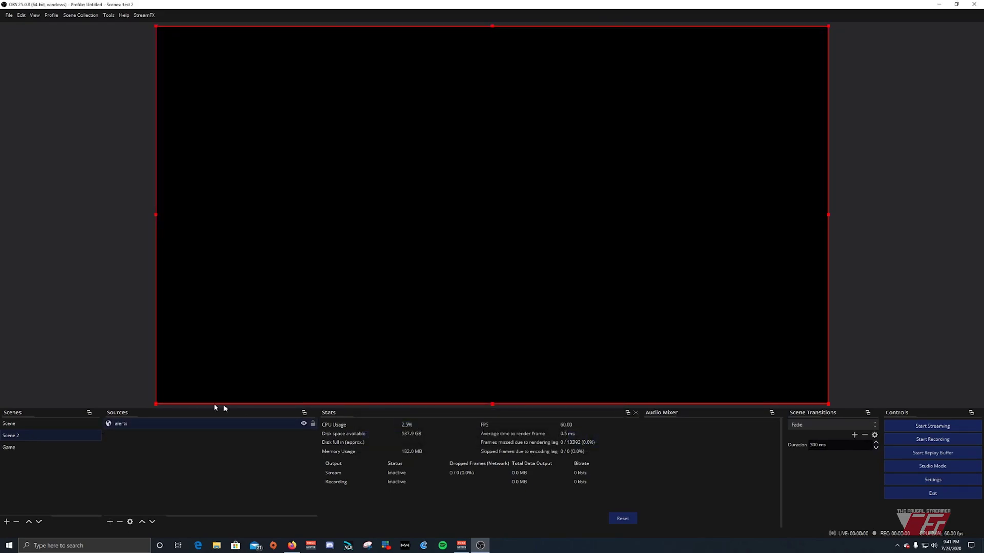
Send a Streamlabs test subscriber alert, watch it in OBS, then start adding a source to Scene.
left_click(292, 546)
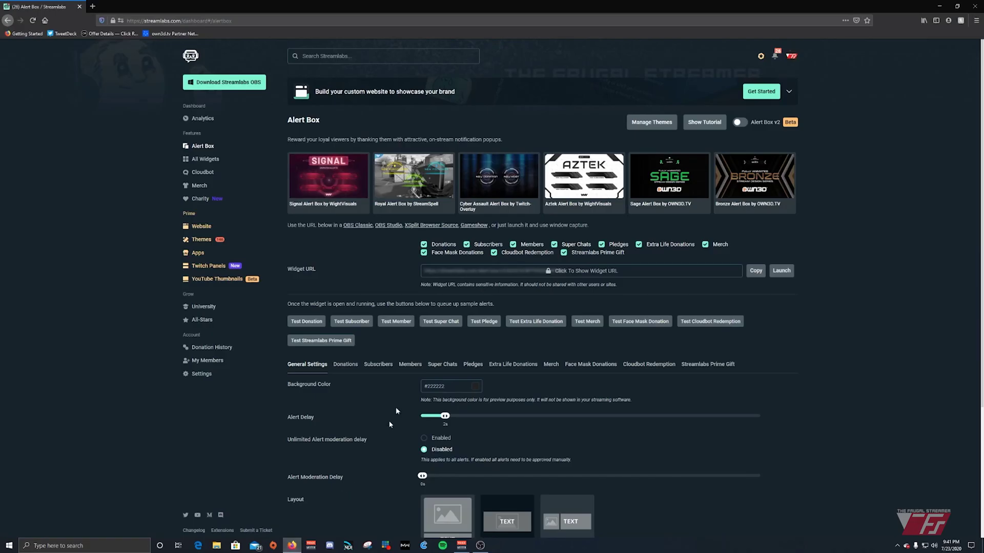
left_click(348, 321)
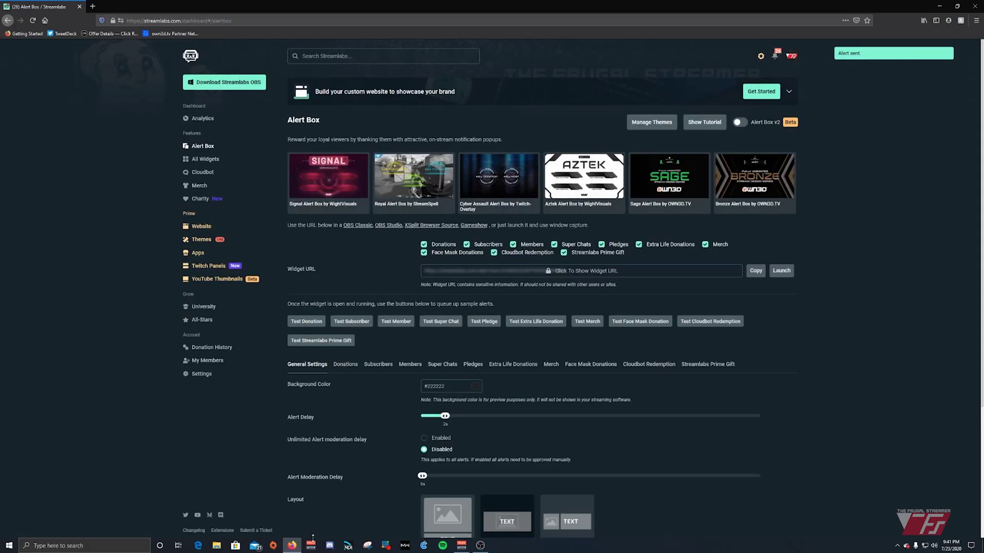
left_click(480, 546)
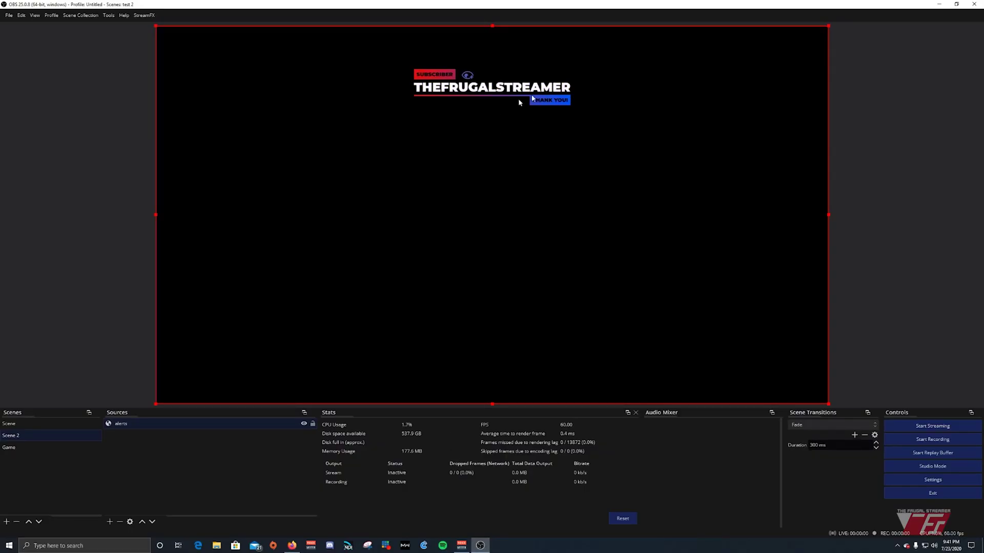
left_click(87, 423)
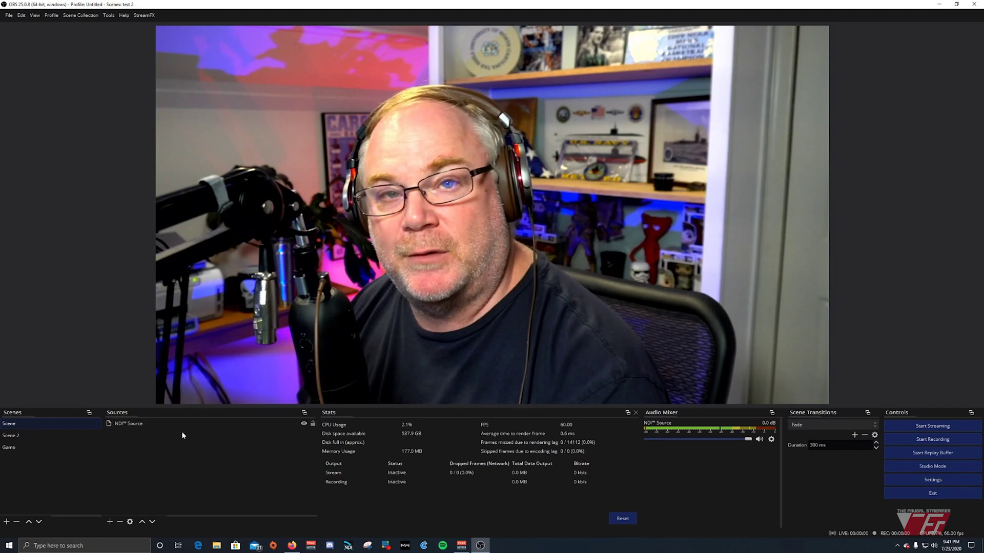
left_click(109, 522)
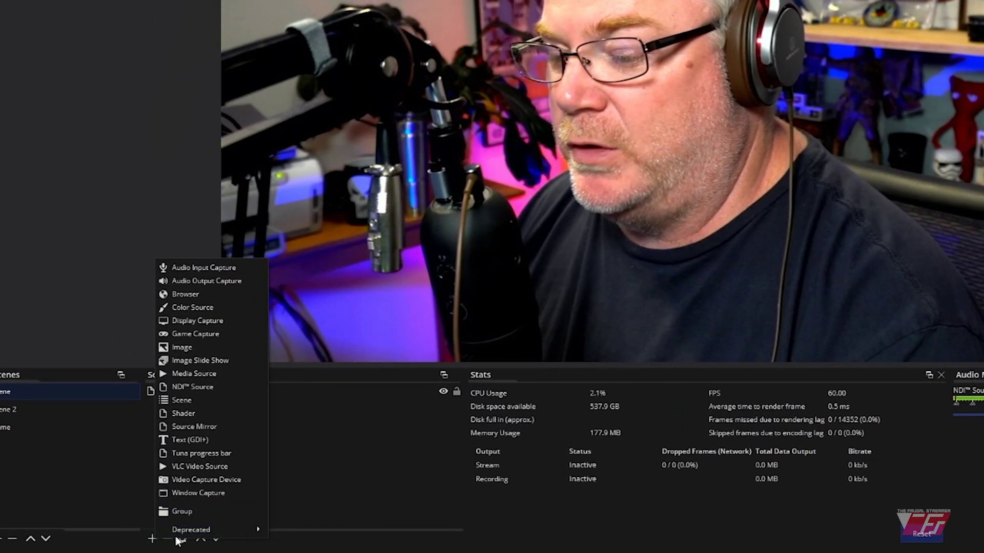
Add the existing Scene 2 as a scene source in Scene, then send another test subscriber alert.
left_click(174, 403)
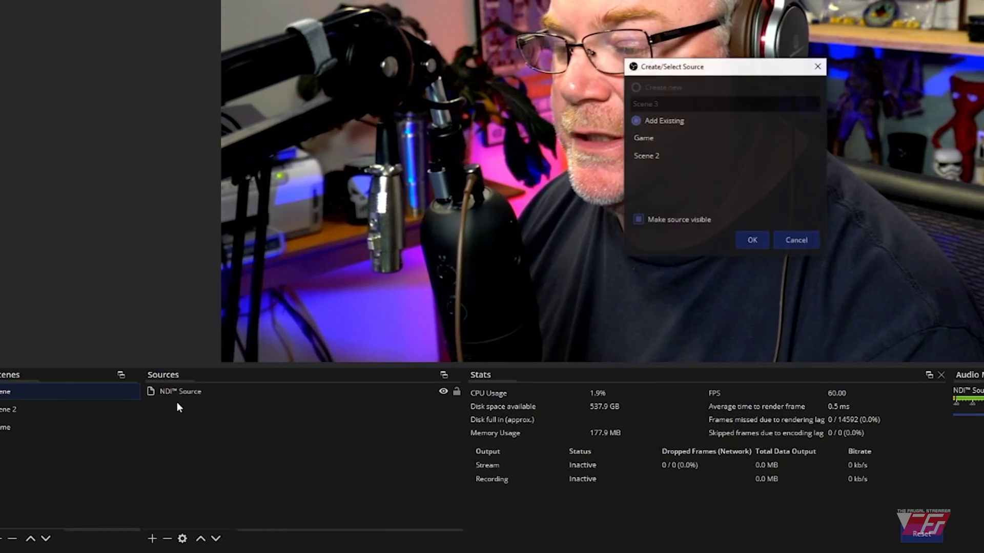
left_click(644, 156)
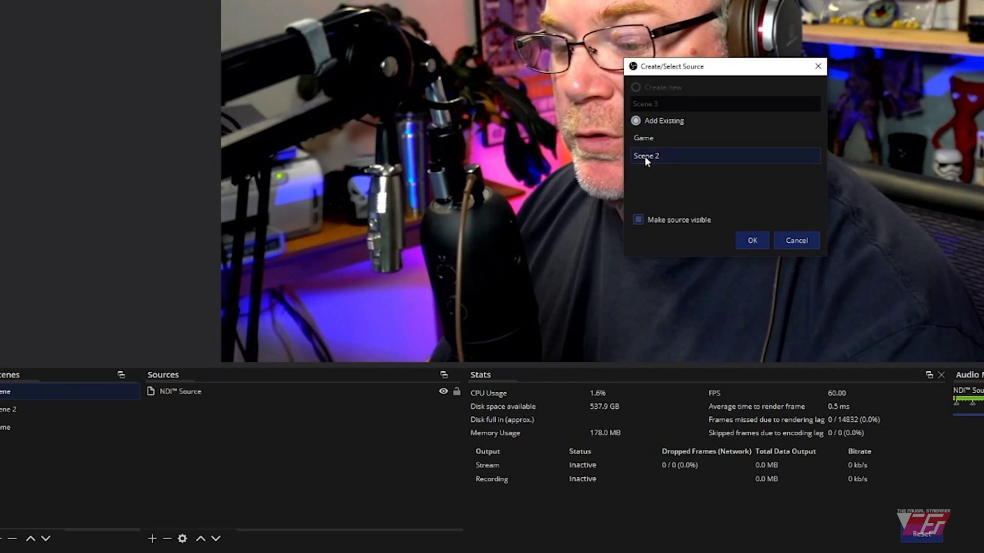
left_click(748, 239)
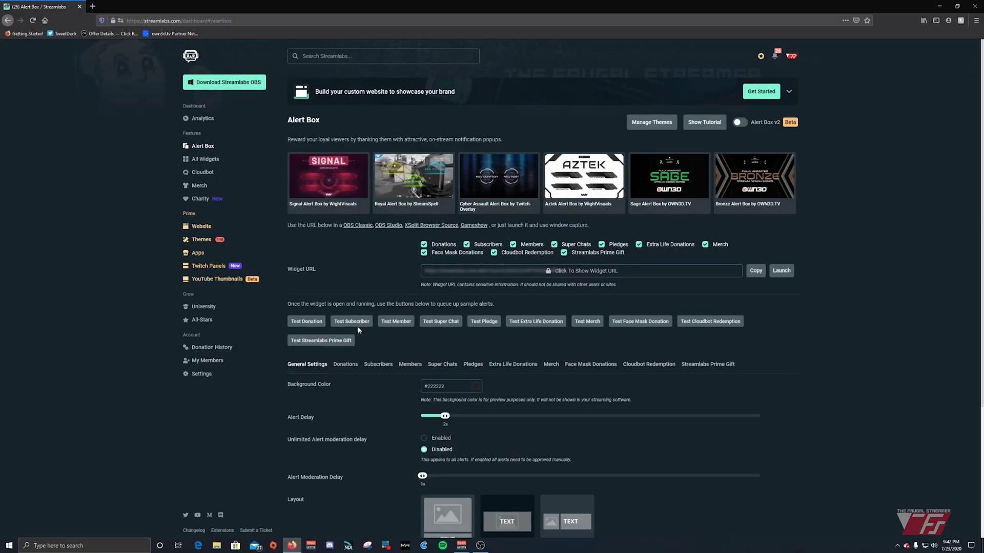
left_click(358, 324)
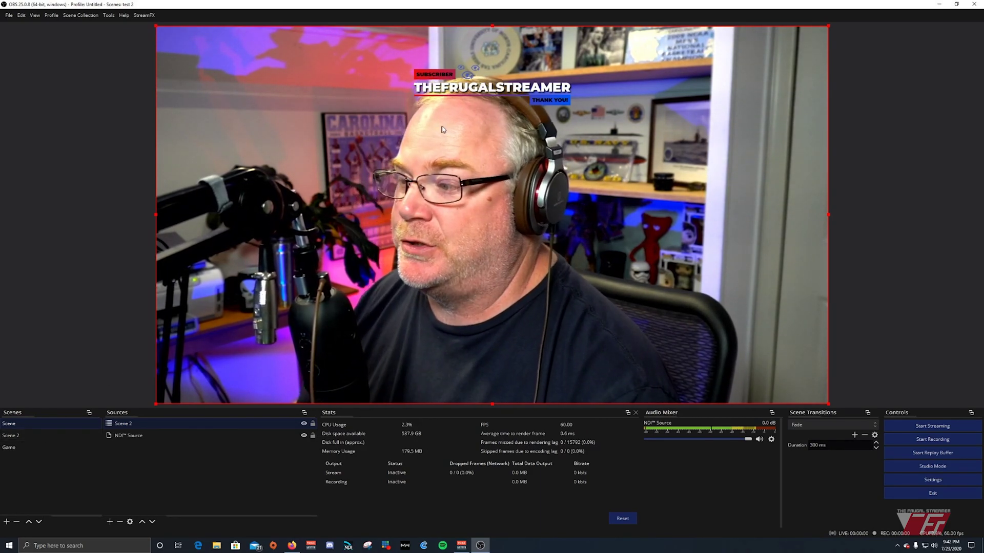
Add a Blur filter to Scene 2 with Type Gaussian and Size 16, then close the filters.
left_click(71, 440)
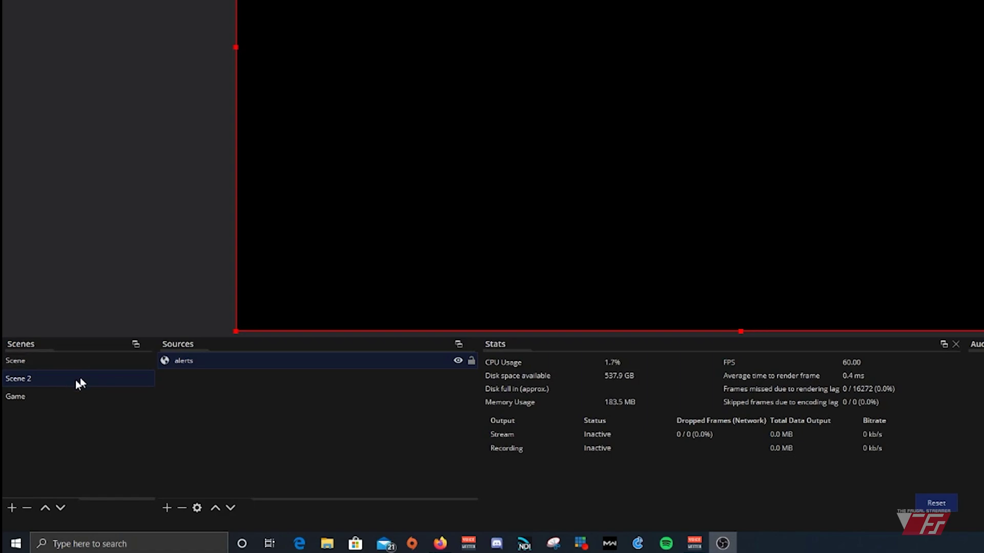
right_click(107, 380)
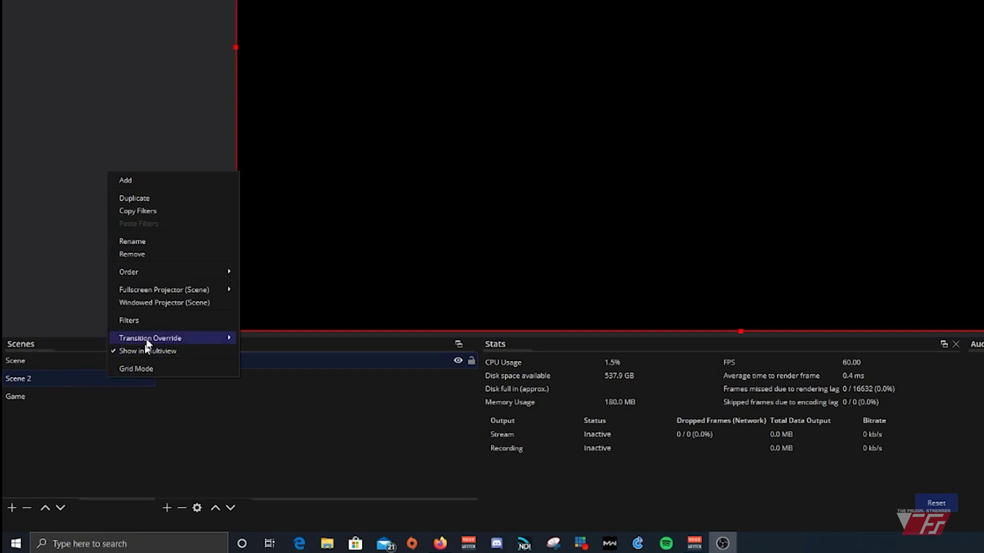
left_click(140, 323)
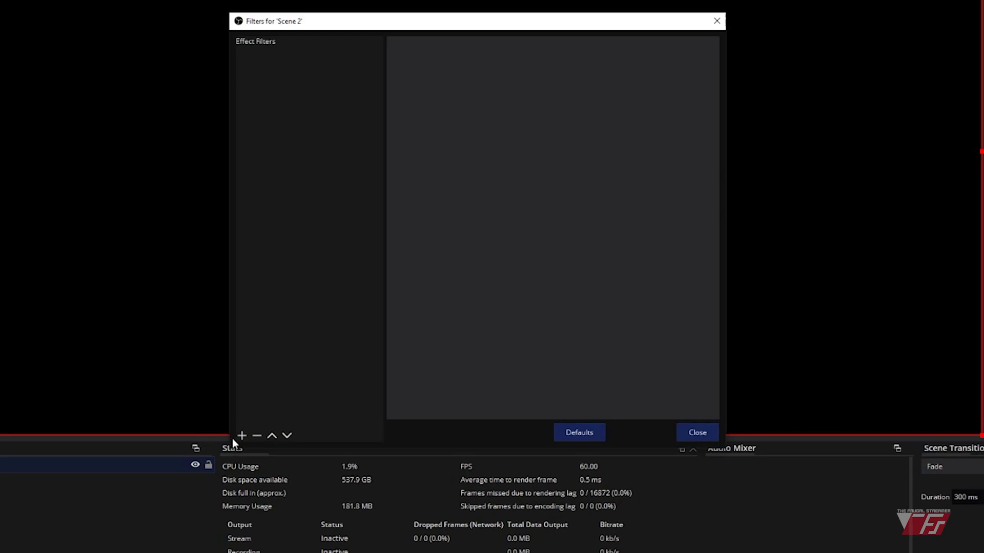
left_click(239, 437)
left_click(299, 188)
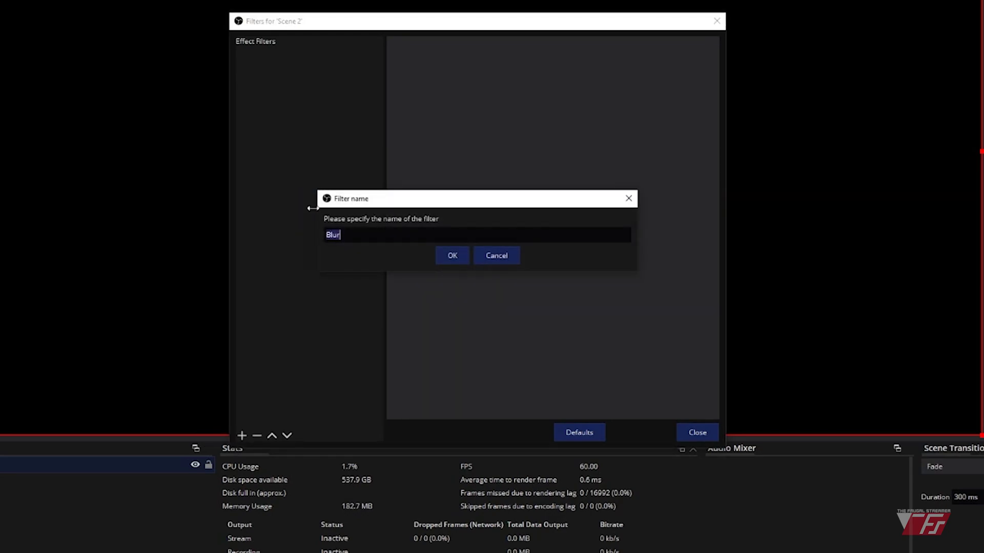
left_click(442, 256)
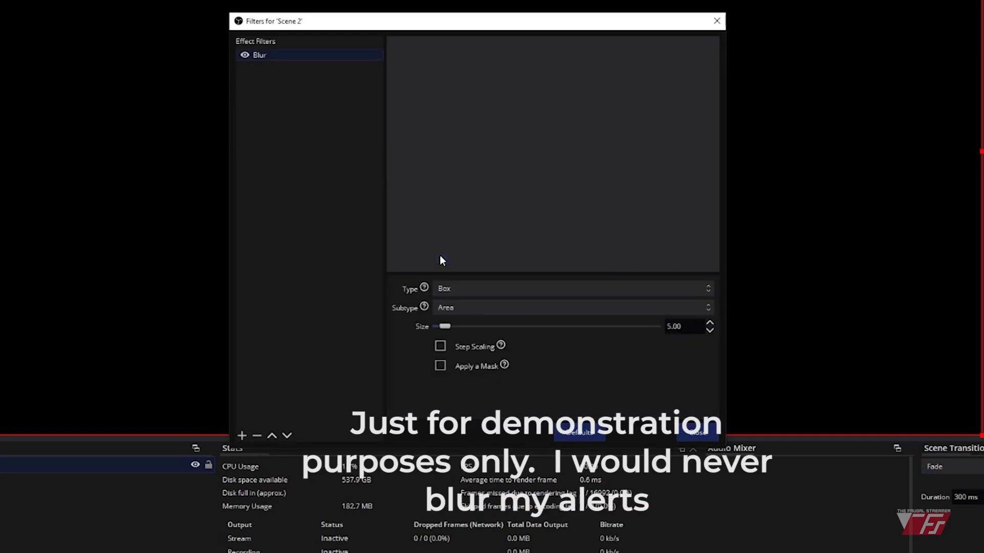
left_click(491, 291)
left_click(481, 330)
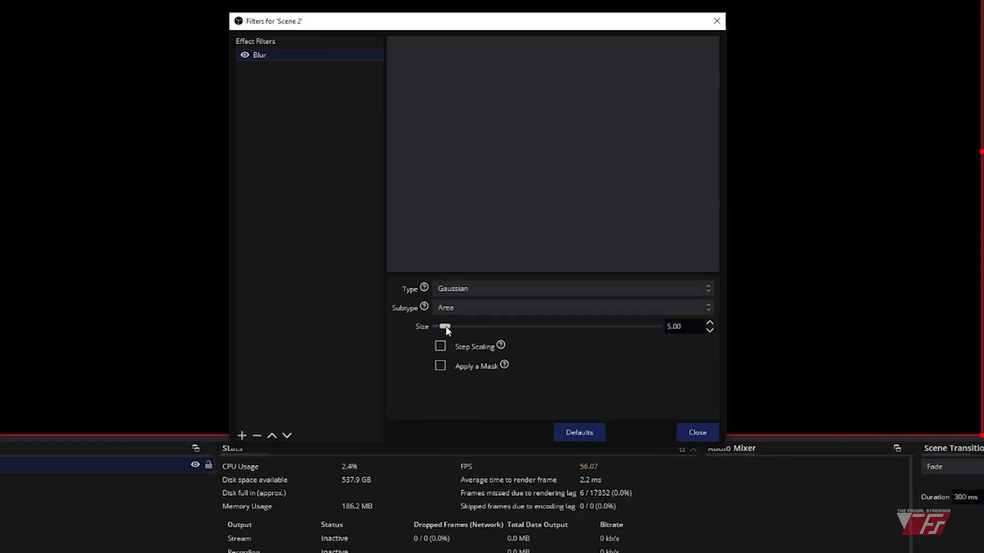
left_click_drag(445, 327, 466, 327)
left_click(688, 438)
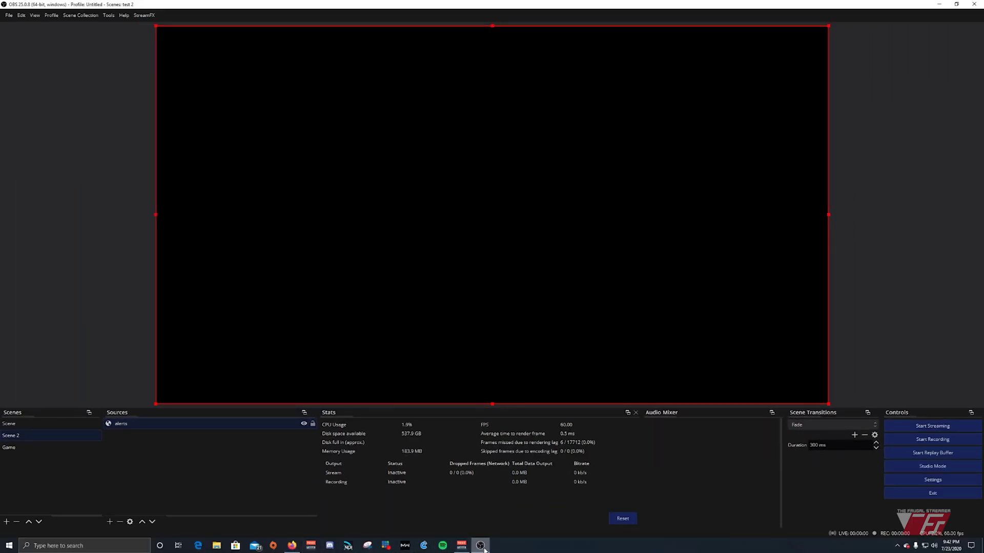
Send a Streamlabs test subscriber alert, watch it appear blurred in OBS, then preview the webcam scene.
left_click(480, 545)
left_click(481, 545)
left_click(480, 545)
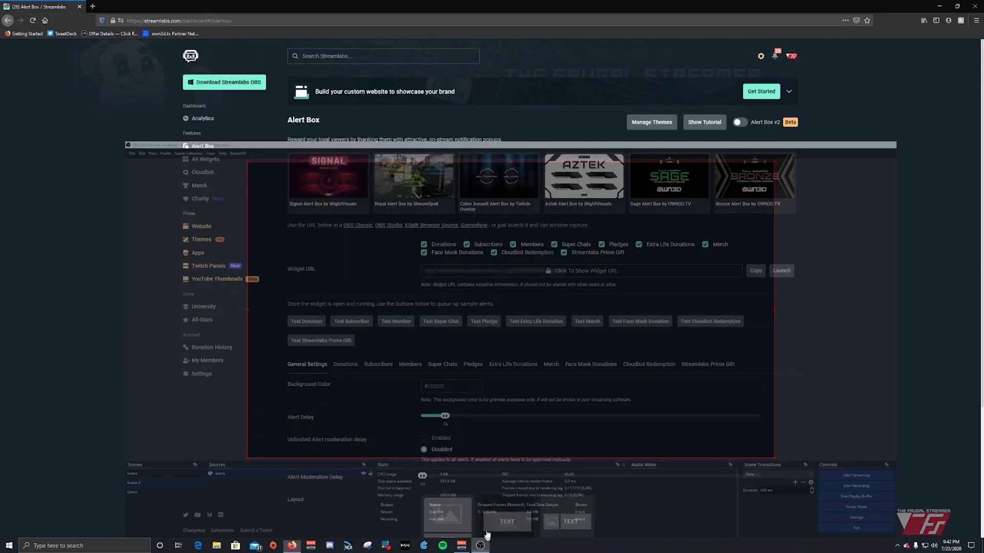
left_click(361, 321)
left_click(480, 546)
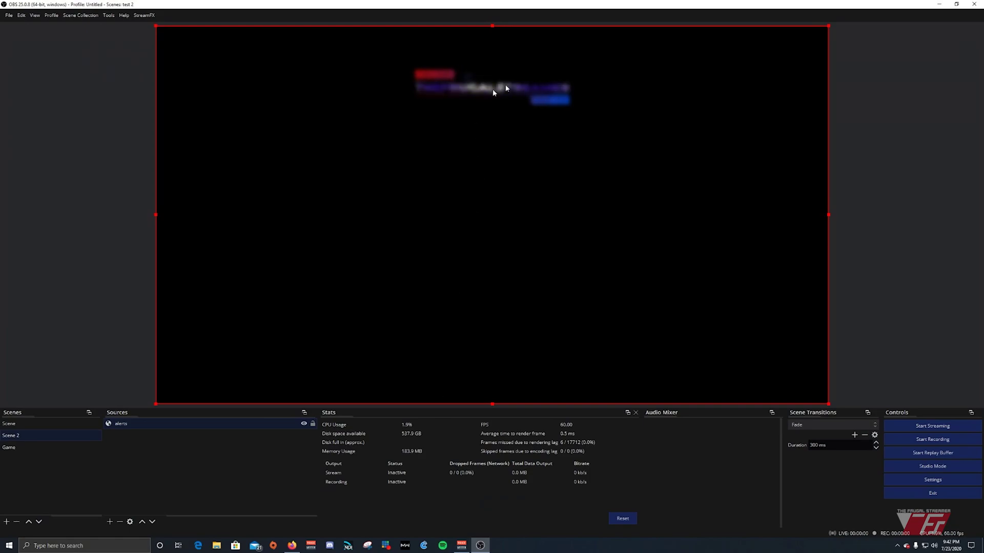
left_click(28, 423)
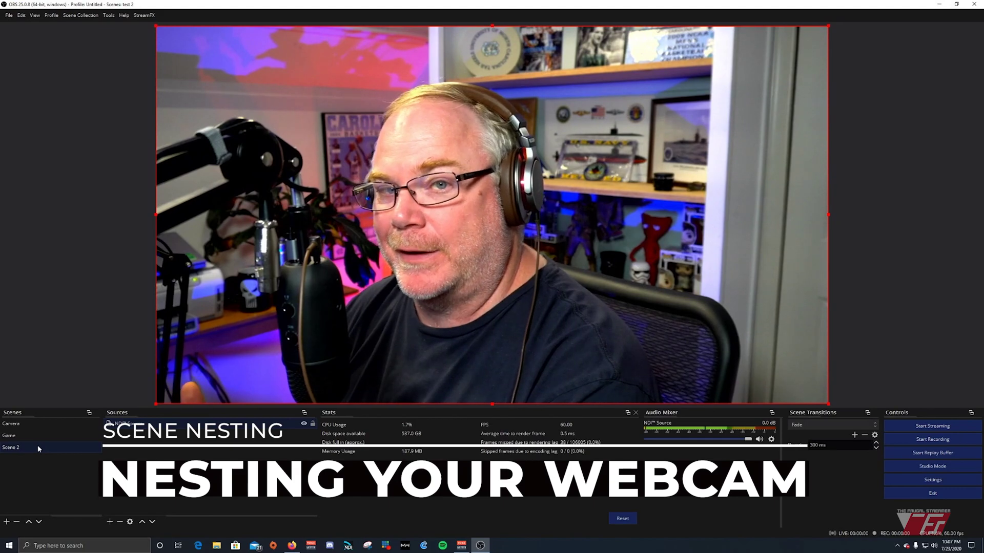
left_click(26, 425)
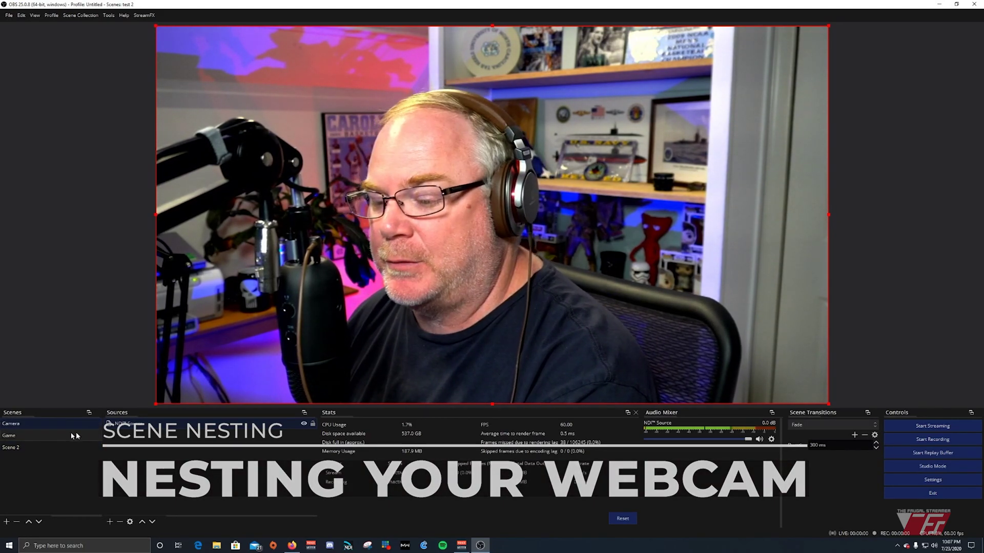
left_click(27, 446)
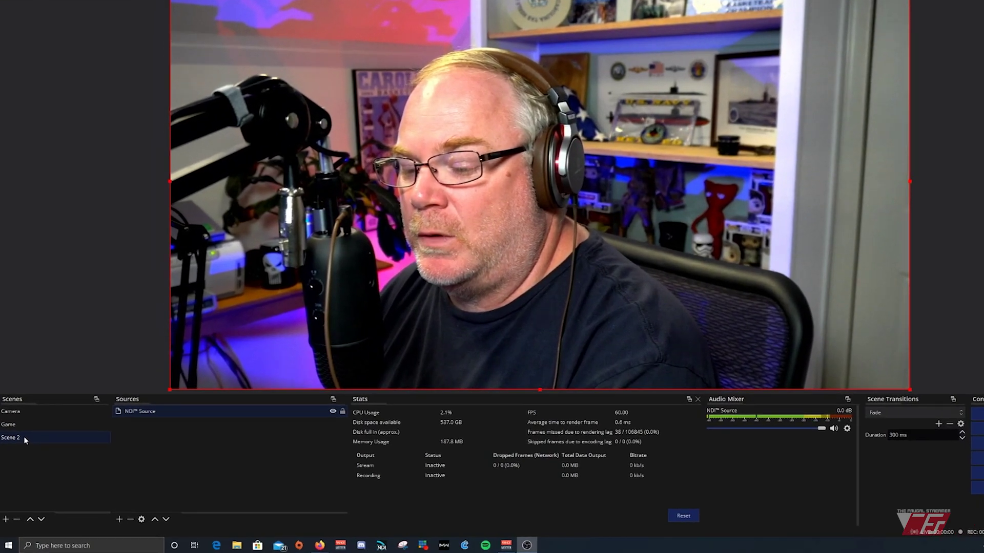
Add a Blur filter to Scene 2 with Type Gaussian and Size 59.
right_click(23, 447)
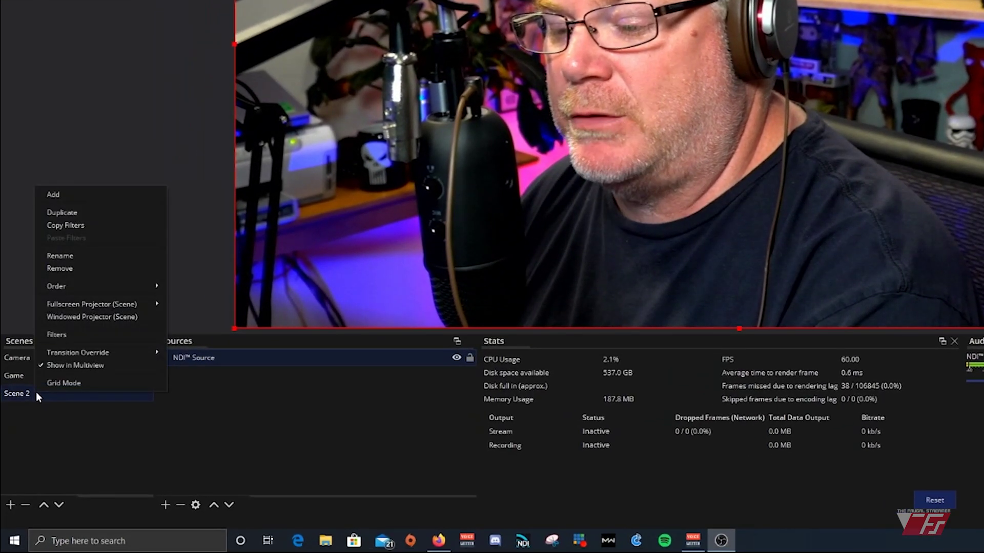
left_click(83, 337)
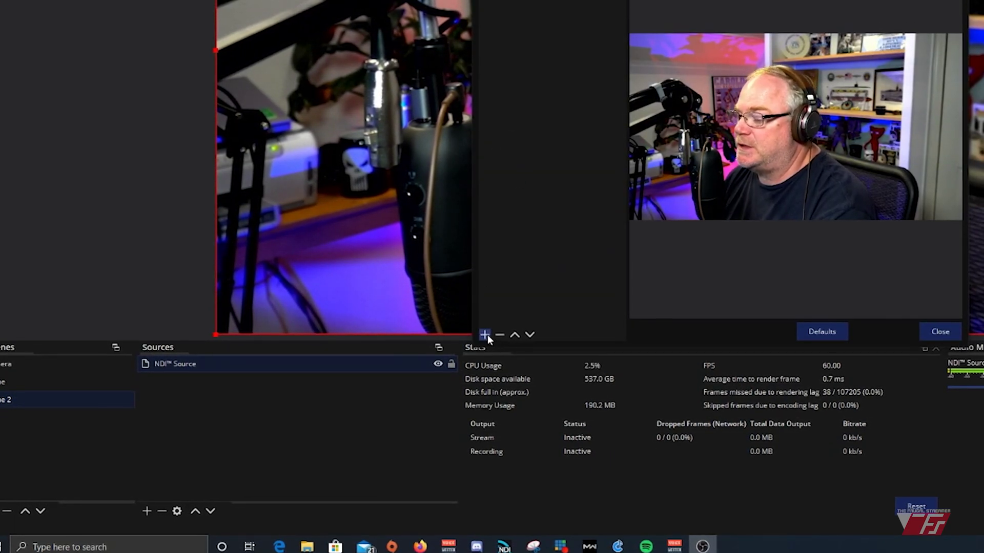
left_click(505, 328)
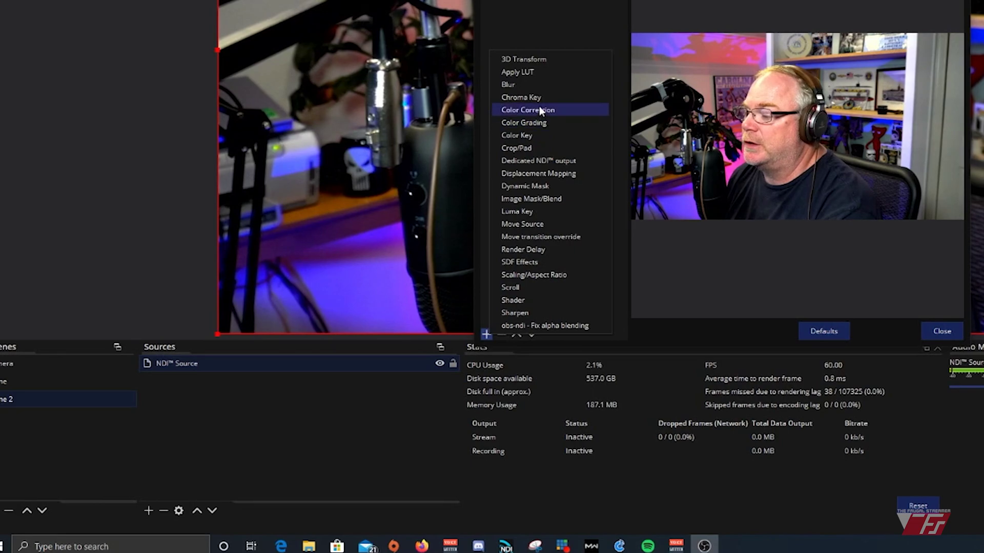
left_click(541, 85)
left_click(700, 155)
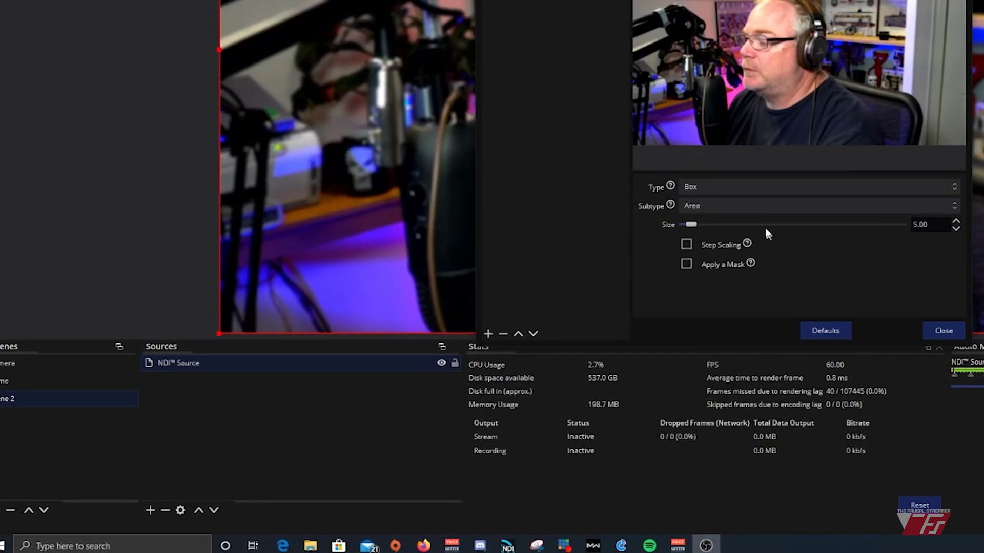
left_click(776, 216)
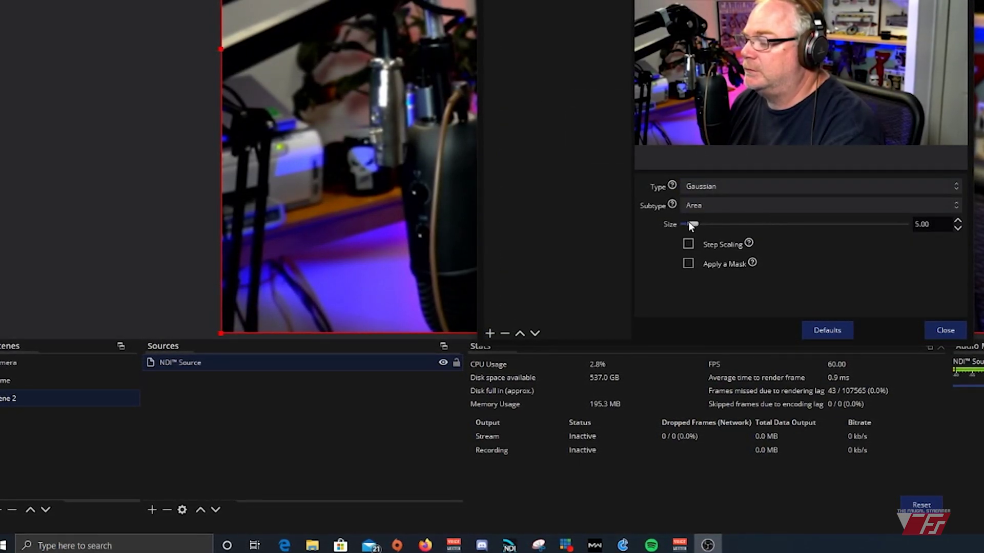
left_click_drag(689, 224, 797, 230)
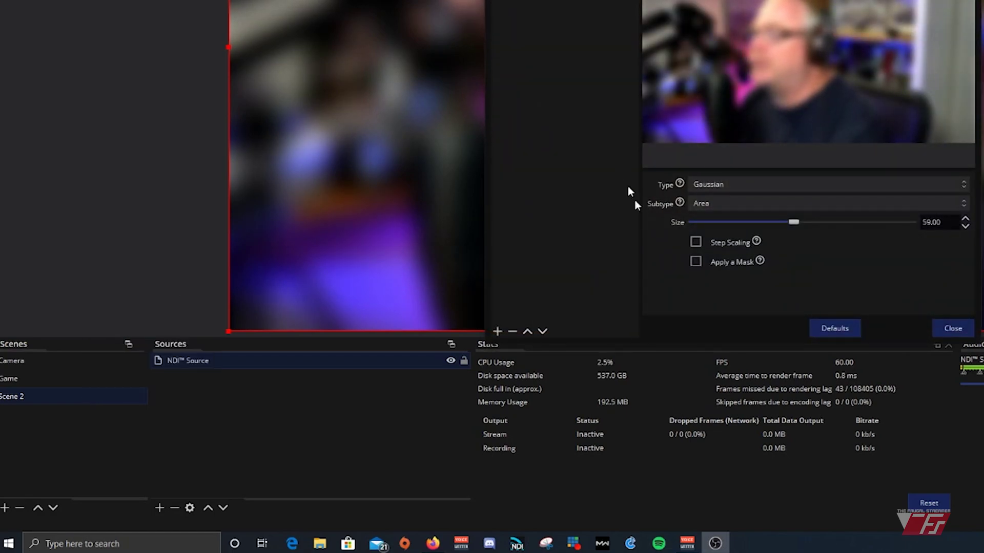
Add a Color Grading filter to Scene 2 with All Offset at -37.97, then close the filters.
left_click(497, 332)
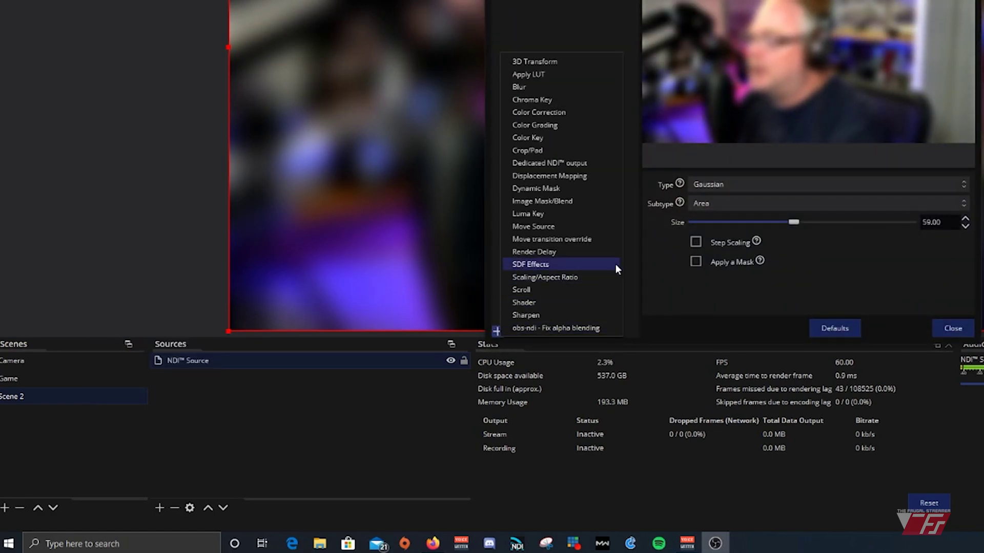
left_click(585, 128)
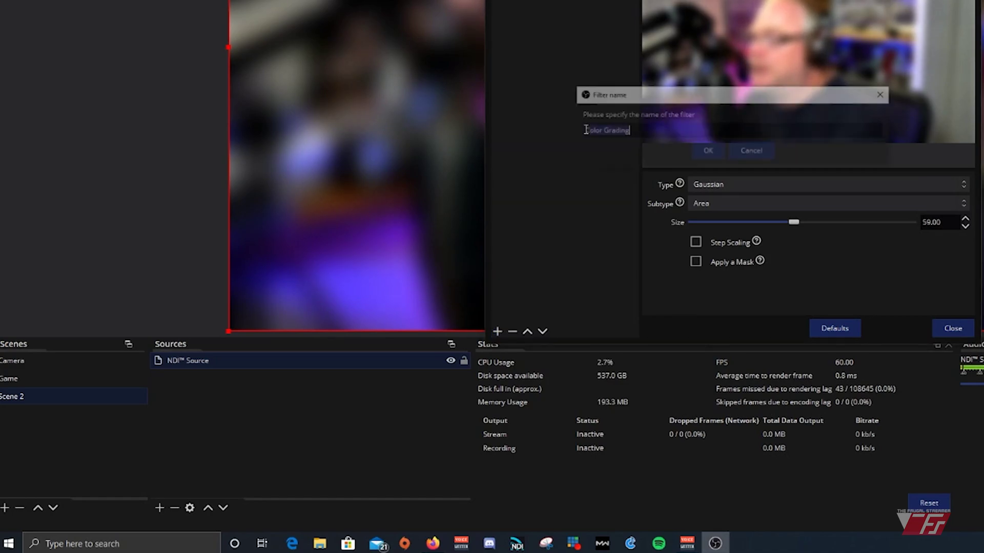
left_click(706, 152)
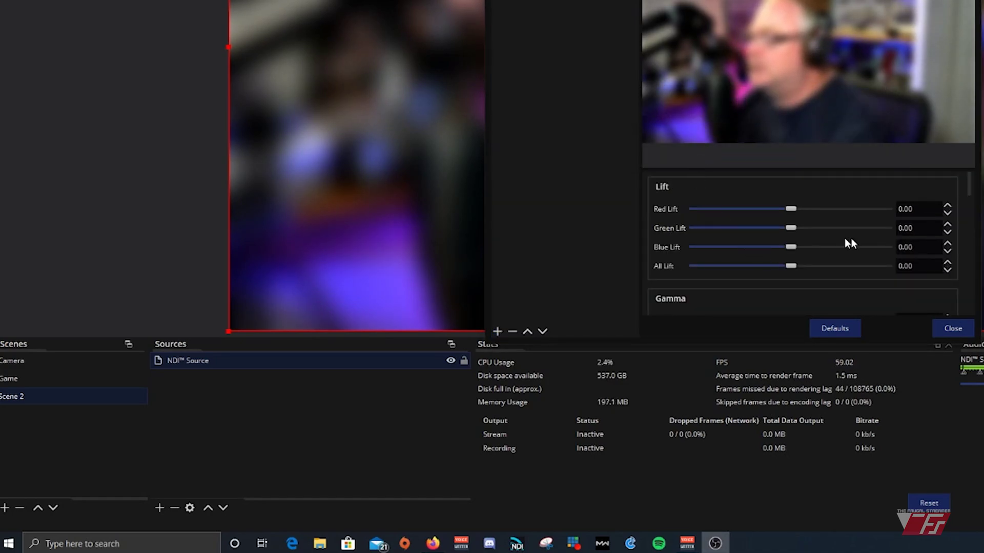
scroll(850, 241, "down", 5)
scroll(850, 243, "down", 5)
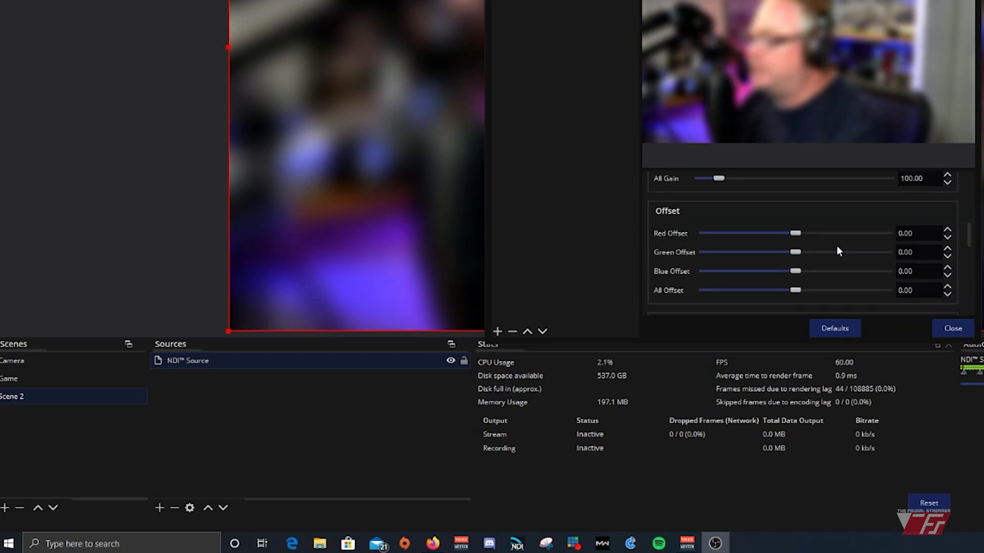
left_click_drag(798, 222, 789, 220)
left_click(953, 329)
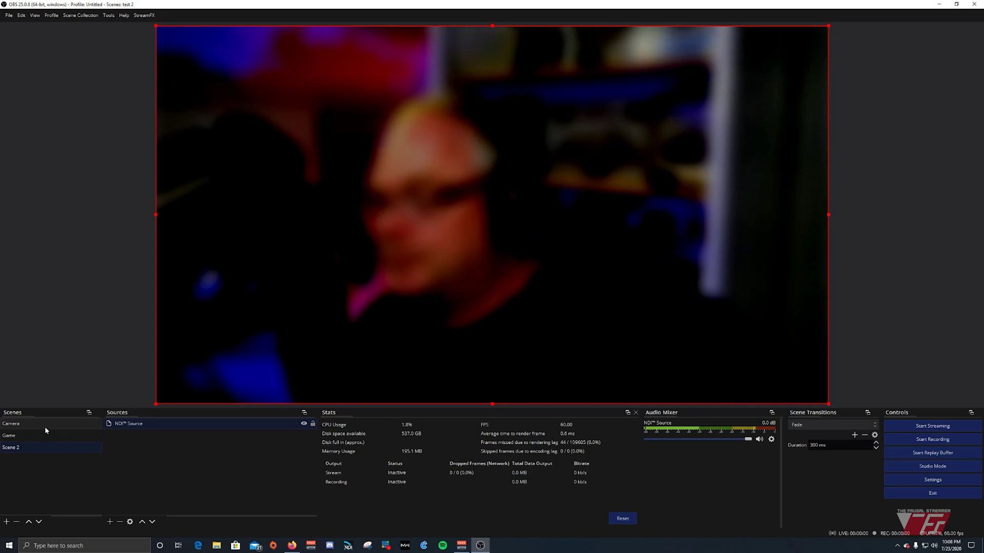
In the Camera scene, drag the NDI Source corner to shrink the webcam into a right-side inset.
left_click(44, 426)
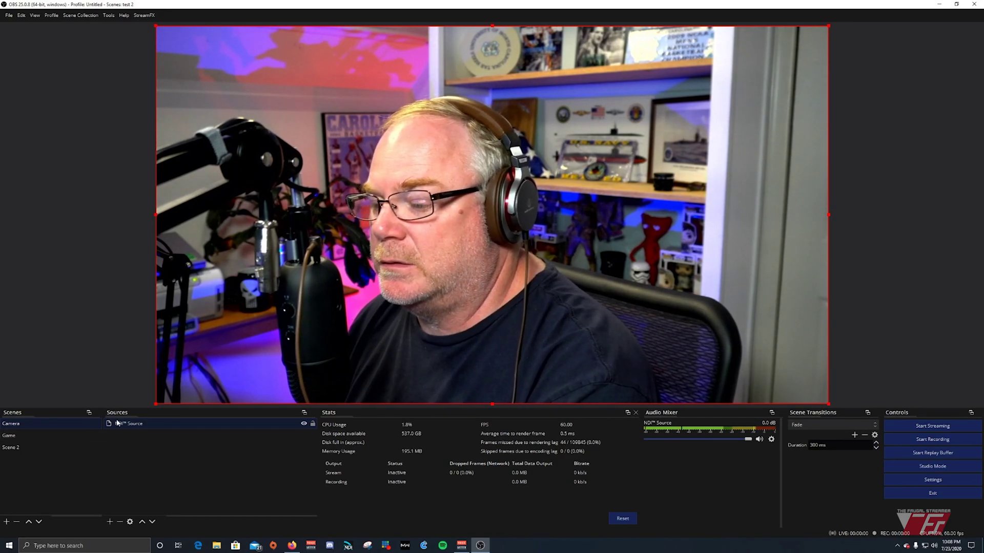
left_click_drag(156, 403, 618, 259)
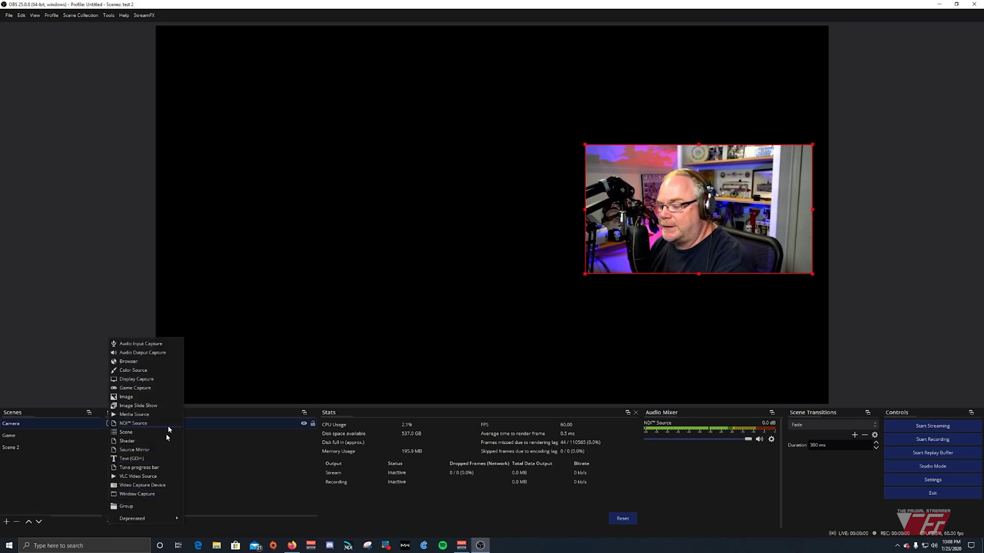
Add the existing Scene 2 to the Camera scene and move it below the NDI Source.
left_click(155, 432)
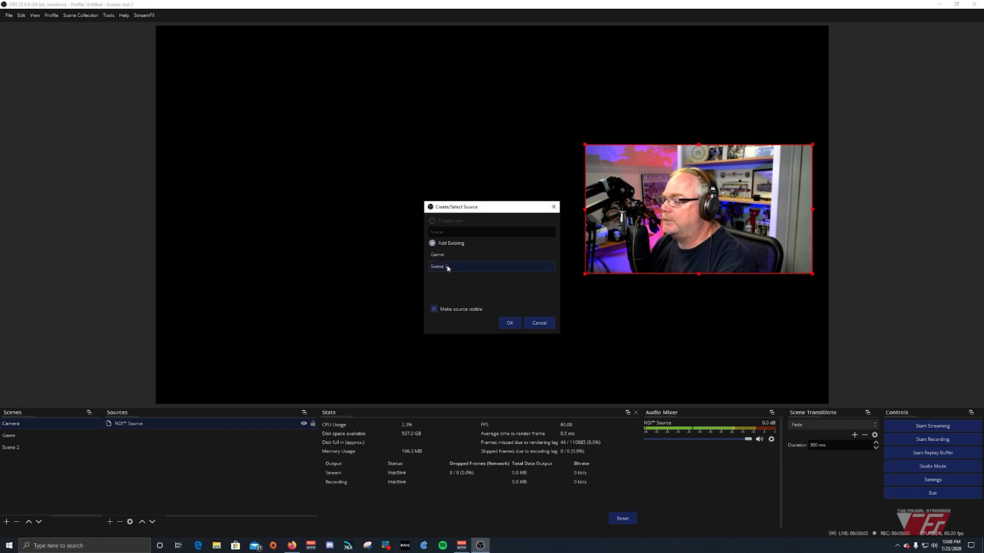
left_click(510, 323)
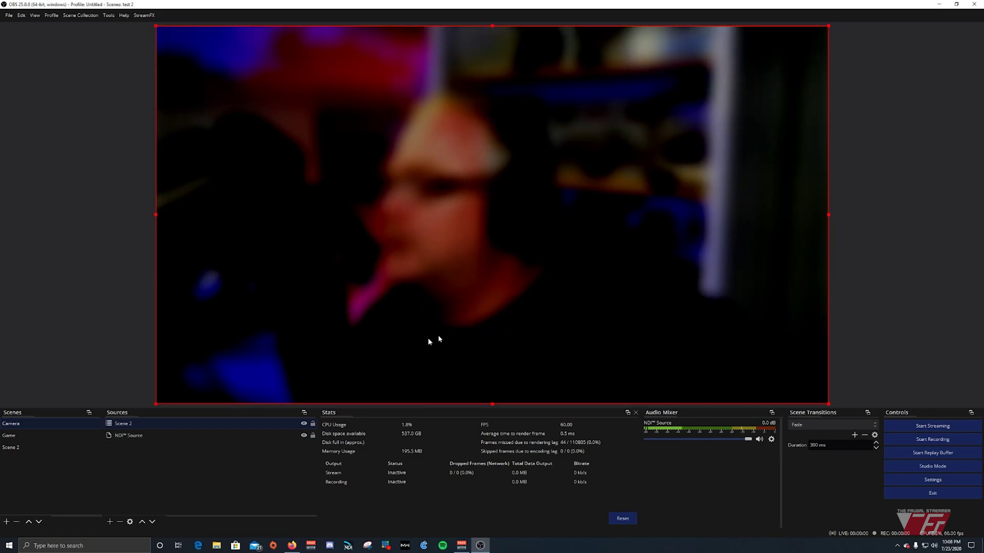
left_click_drag(218, 450, 219, 453)
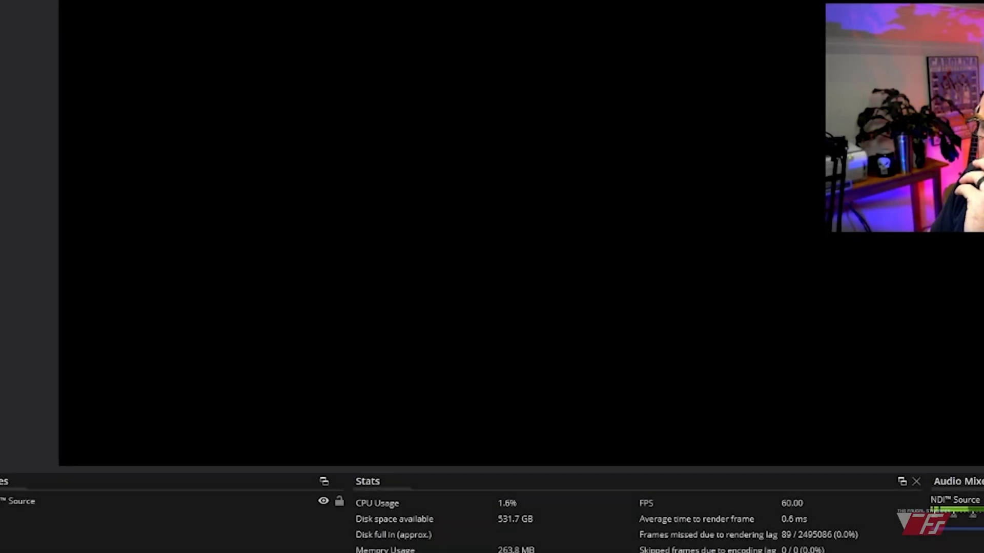
Add an Image source with the white frame image around the webcam.
left_click(109, 522)
left_click(136, 394)
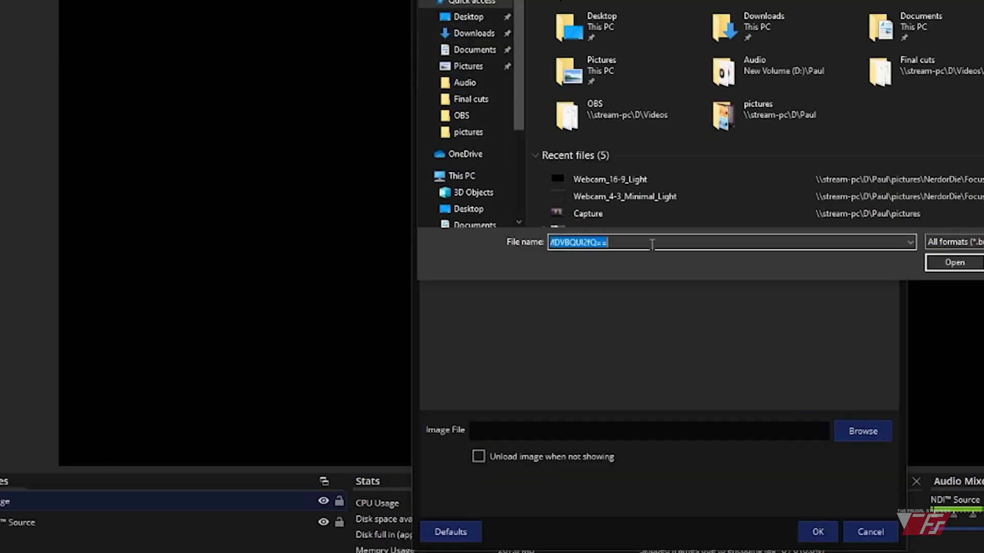
key("Return")
key("Return")
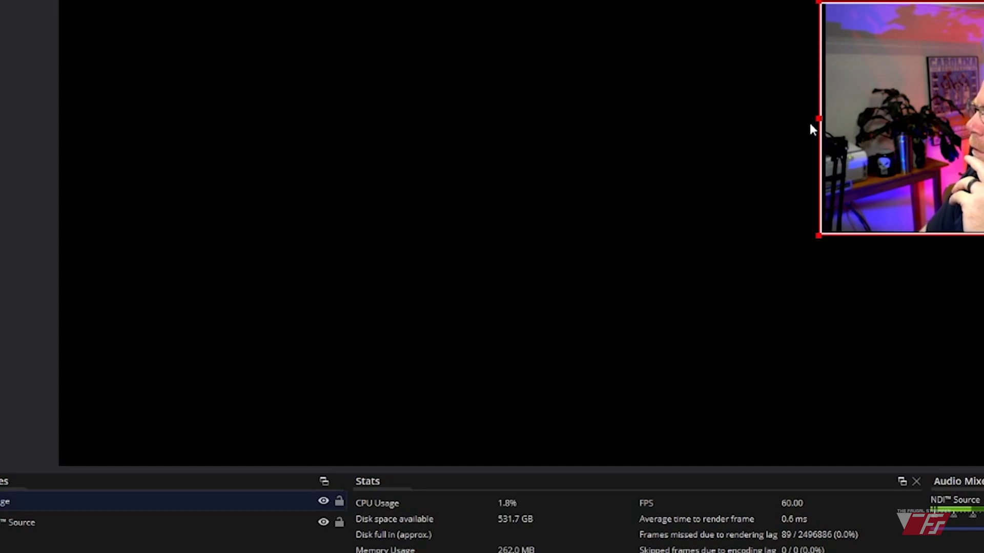
Add a second Image source using the logo_light file.
left_click(10, 551)
left_click(59, 446)
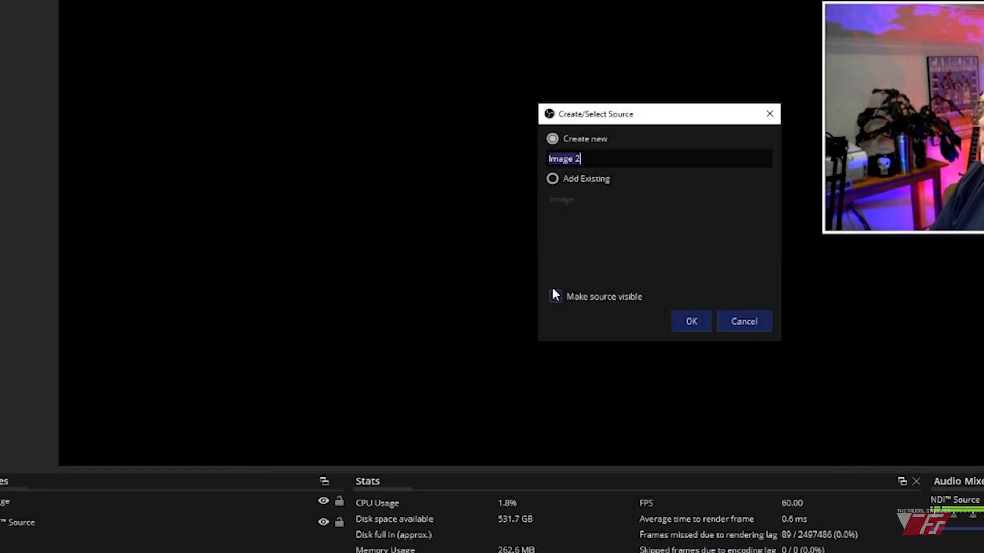
type("t")
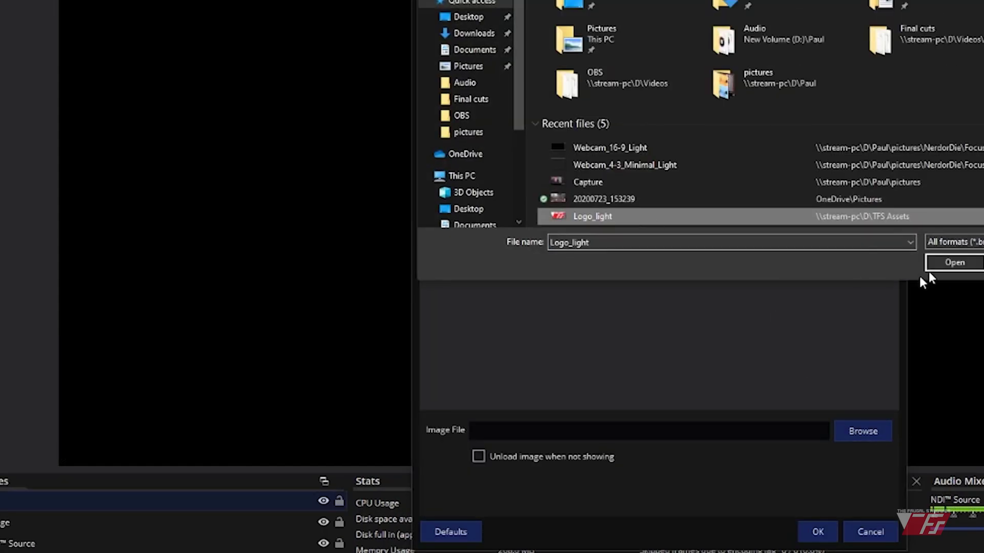
left_click(929, 263)
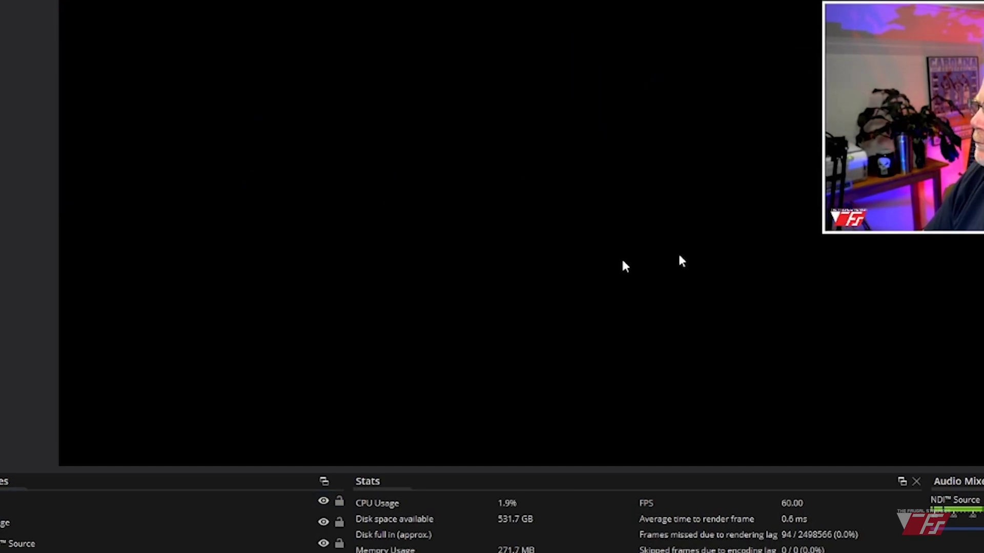
Add a Color Correction filter to the logo and lower its opacity to 25.
right_click(47, 502)
left_click(67, 486)
left_click(379, 466)
left_click(451, 201)
left_click(638, 284)
left_click_drag(883, 405, 702, 404)
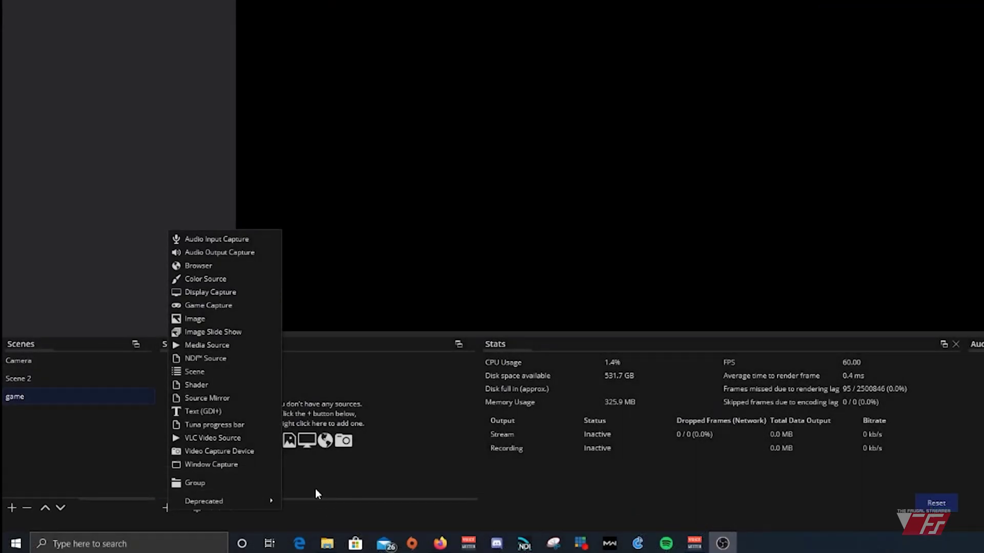
Add a Media Source to the game scene that plays the recent DVR gameplay recording.
left_click(210, 348)
left_click(911, 201)
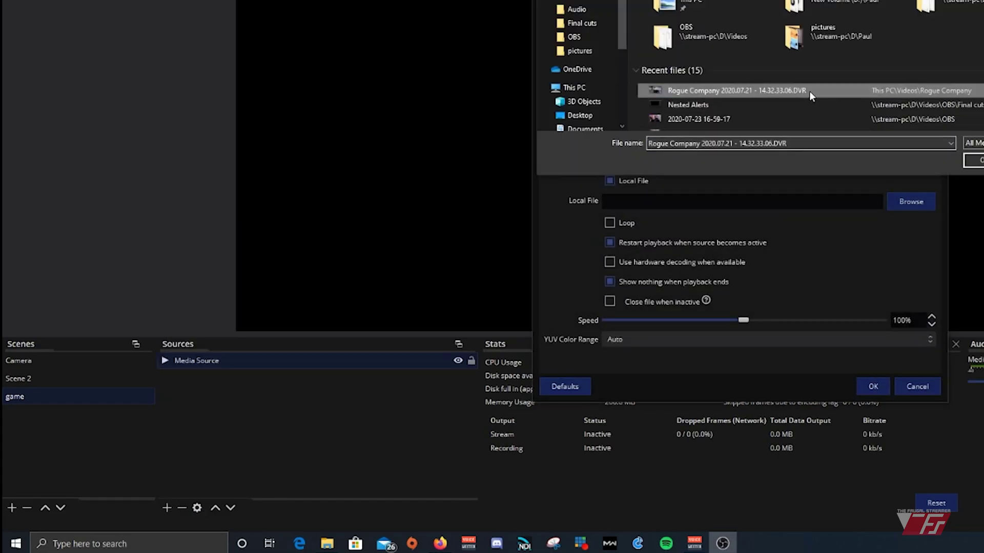
double_click(810, 90)
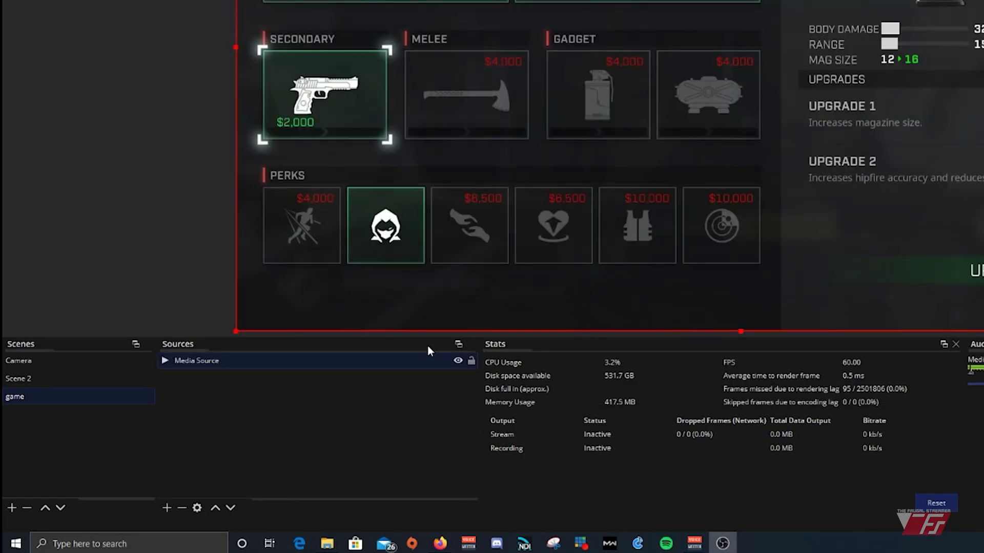